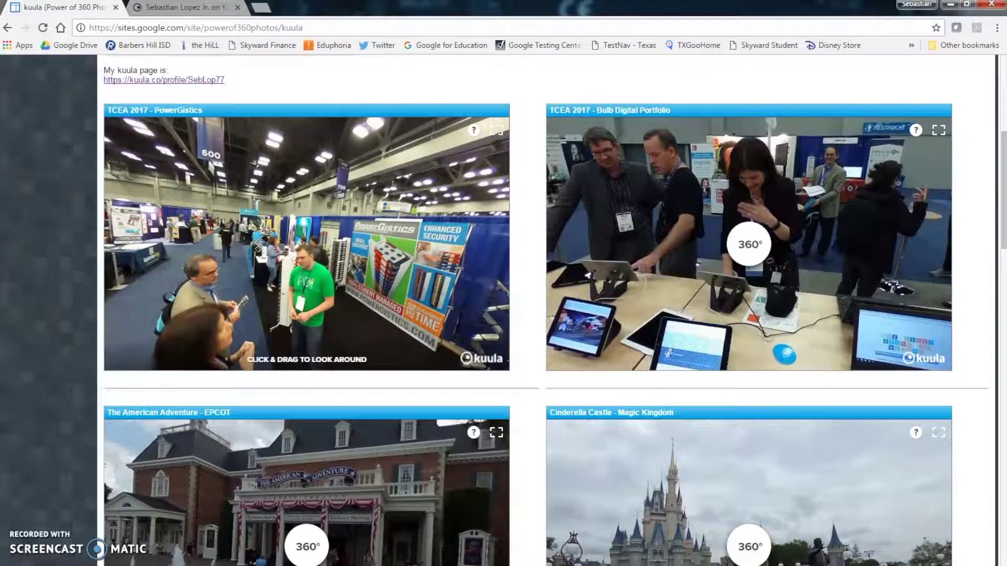
Rotate the embedded PowerGistics panorama to look around, then switch to the Kuula profile tab.
drag(294, 246, 420, 238)
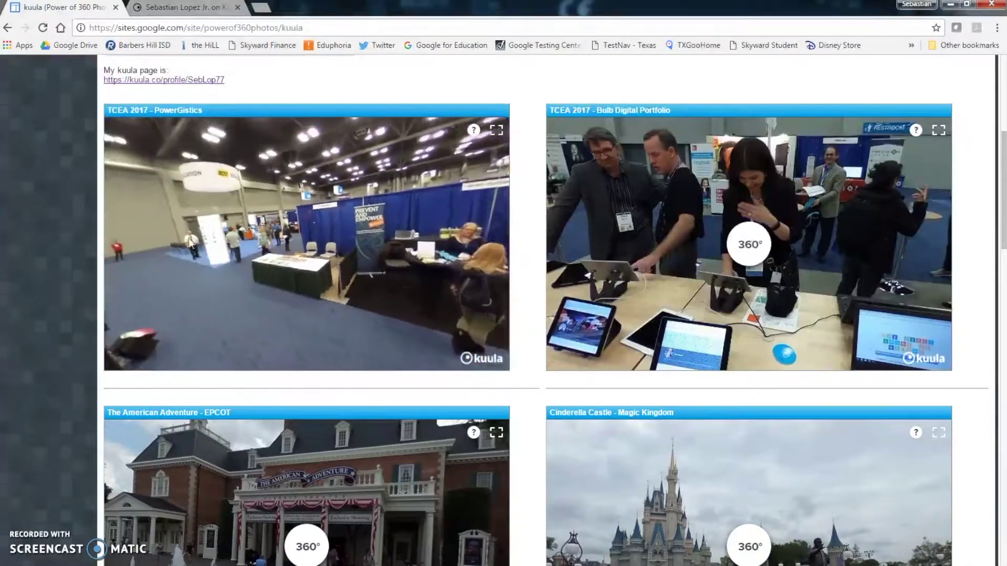
drag(191, 242, 228, 237)
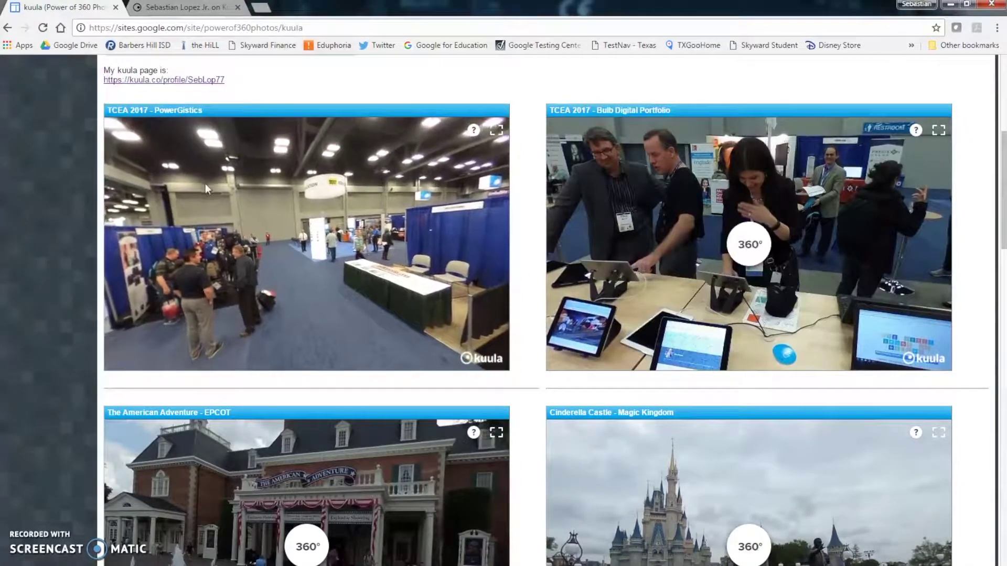
drag(205, 184, 338, 178)
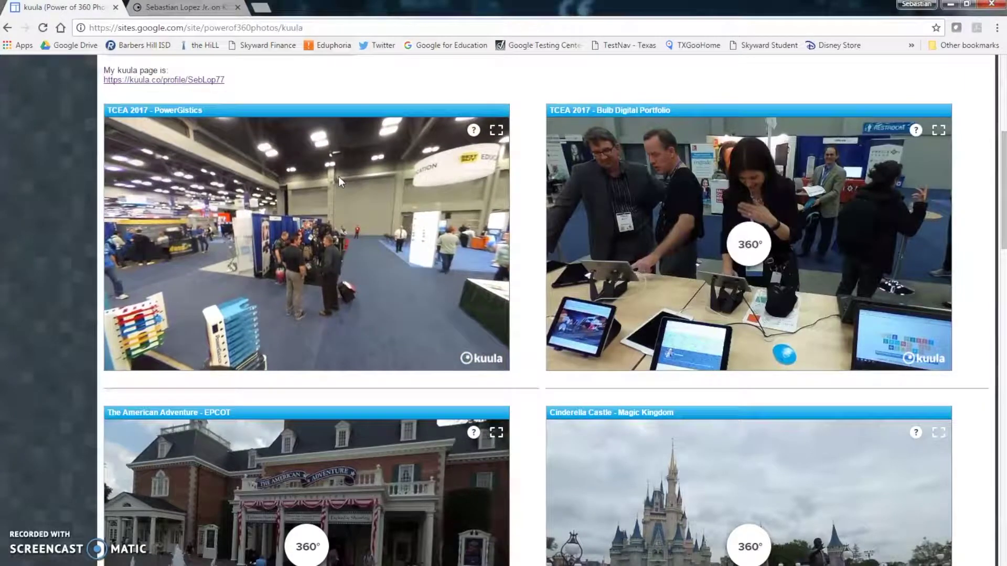
key(ctrl+Tab)
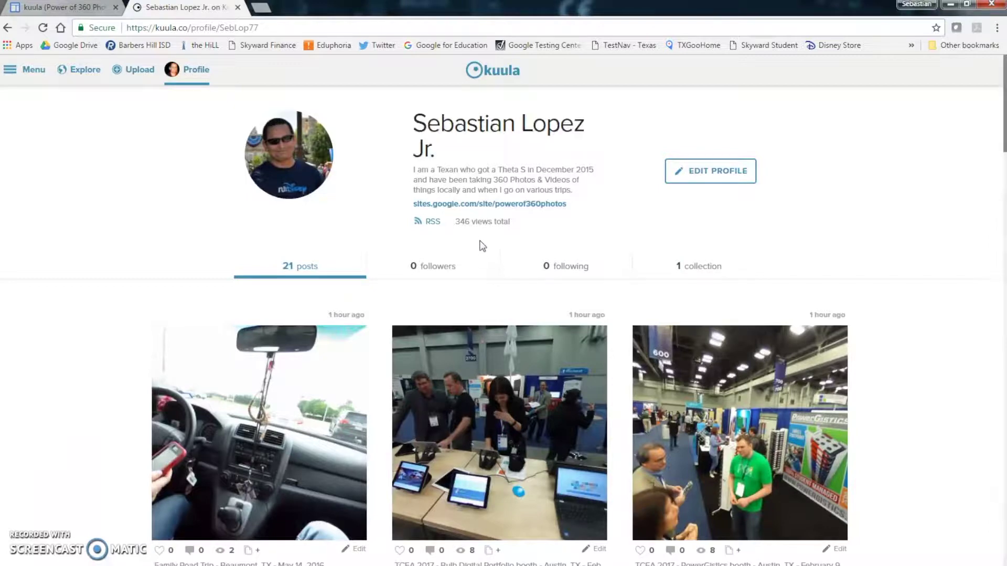
Upload panorama R0010647 from the 100RICOH camera folder onto Kuula's upload page.
click(144, 72)
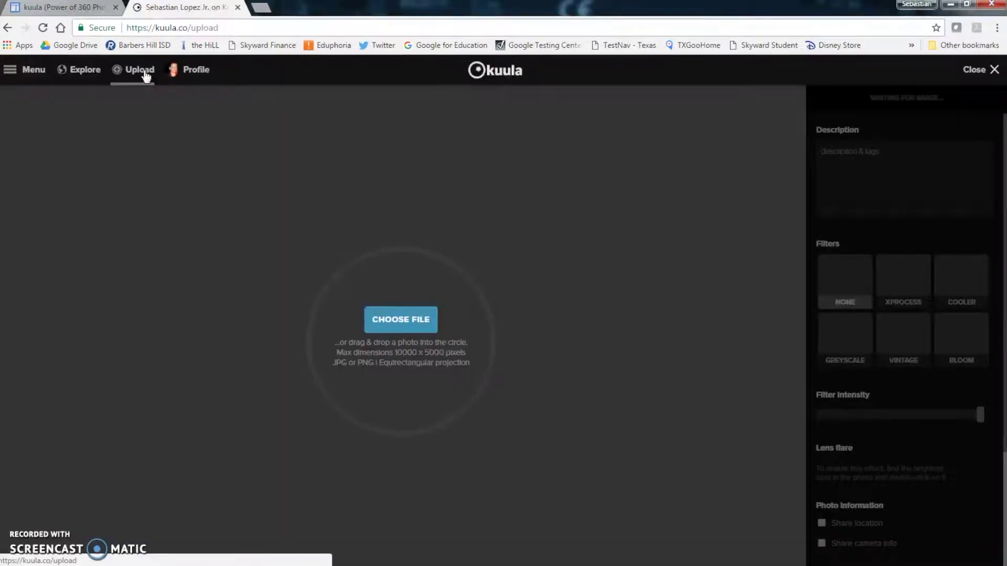
click(967, 4)
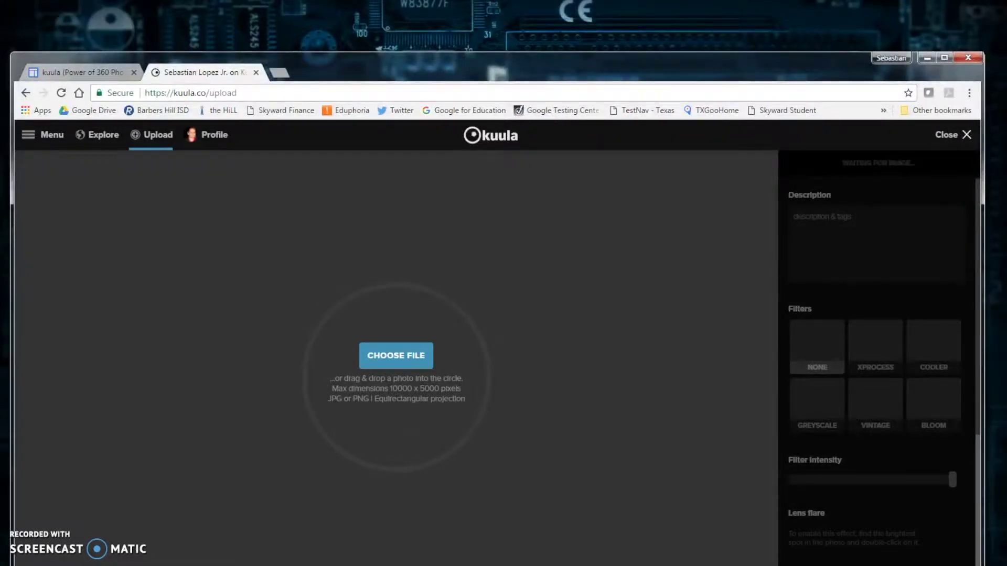
key(alt+Tab)
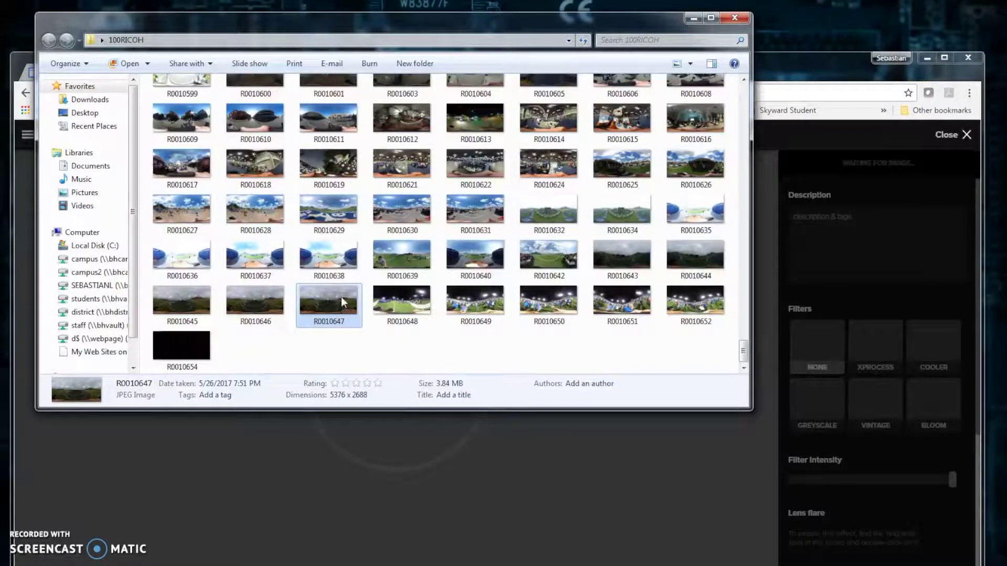
drag(334, 296, 196, 493)
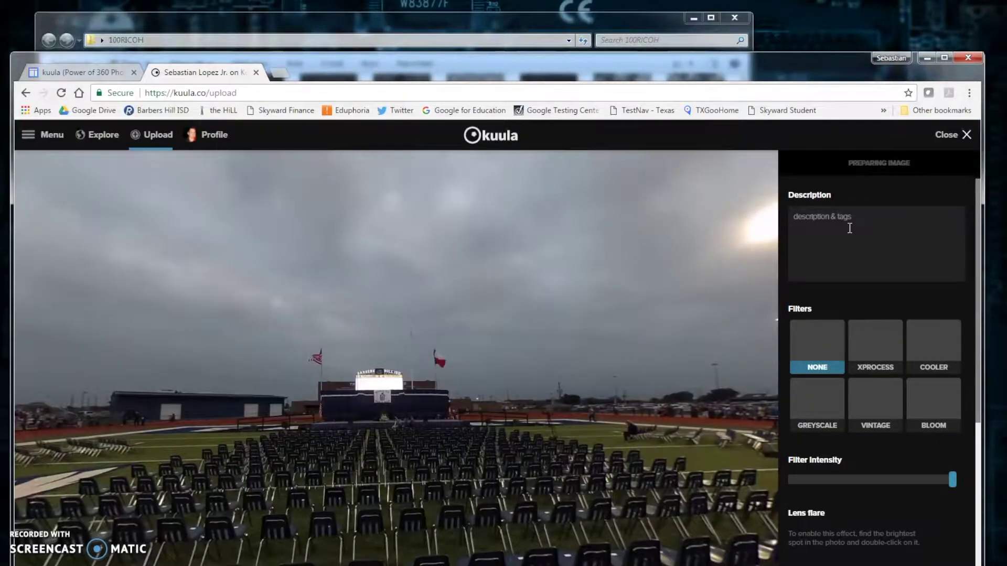
click(851, 226)
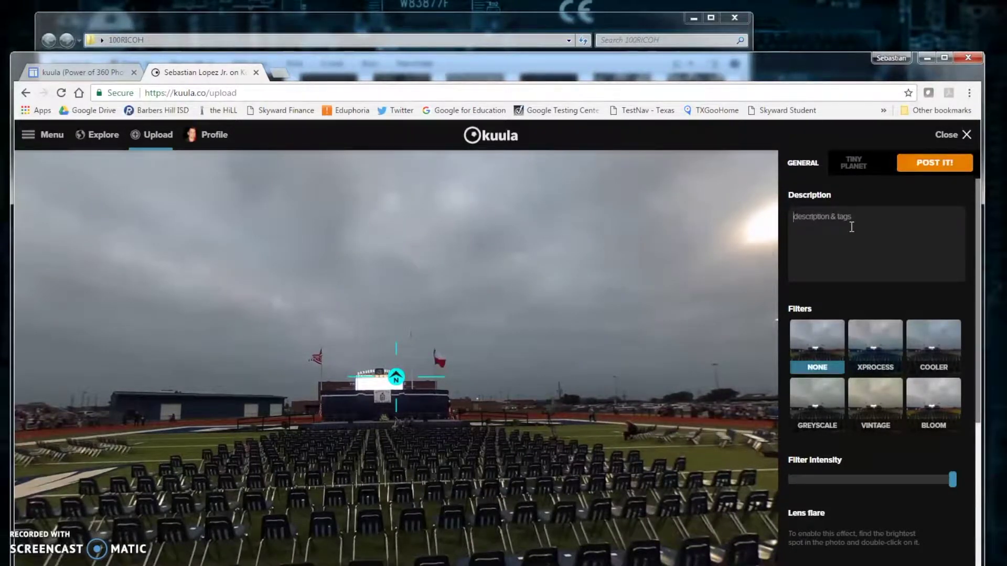
Enter '2017 BHISD Grad' as the panorama's description.
text(2017 BHS)
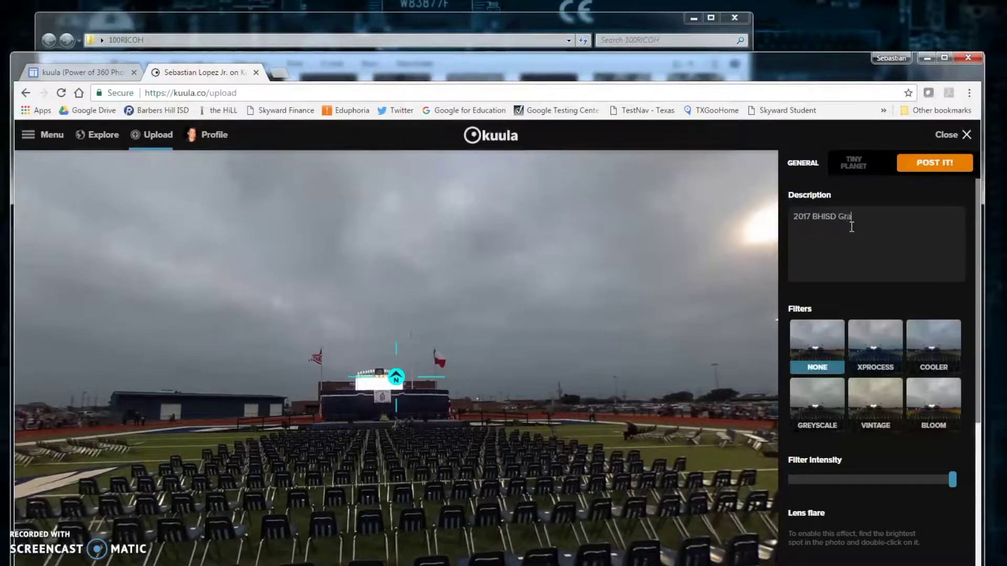
drag(890, 222, 646, 196)
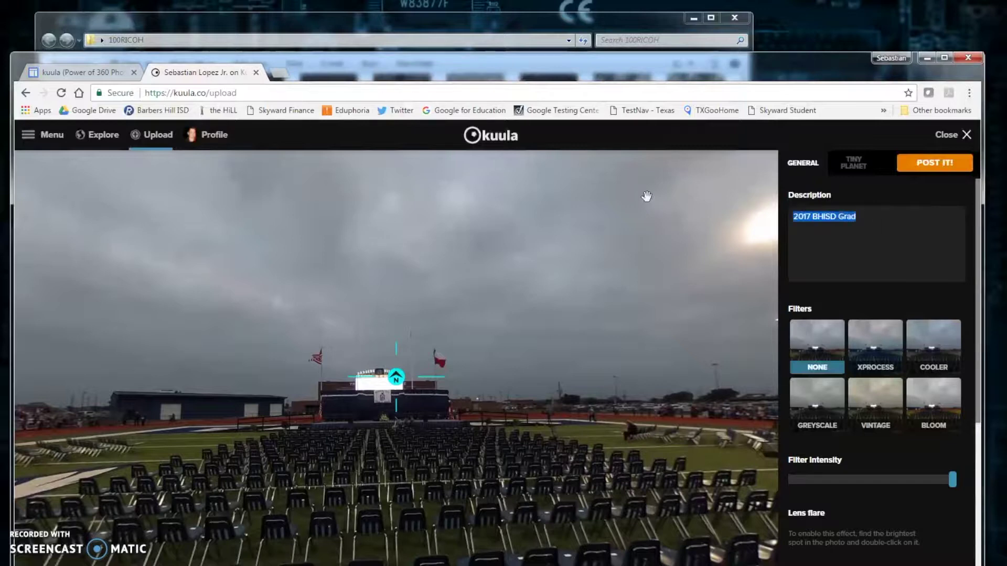
click(892, 241)
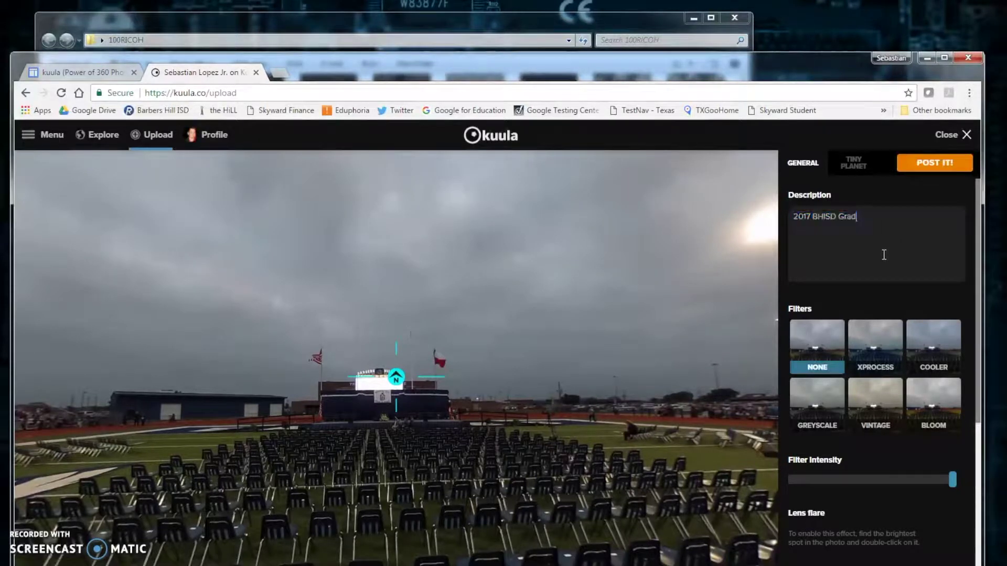
Preview the XPROCESS, COOLER, BLOOM, VINTAGE and GREYSCALE filters, then leave the panorama unfiltered.
scroll(881, 258, down, 1)
click(890, 288)
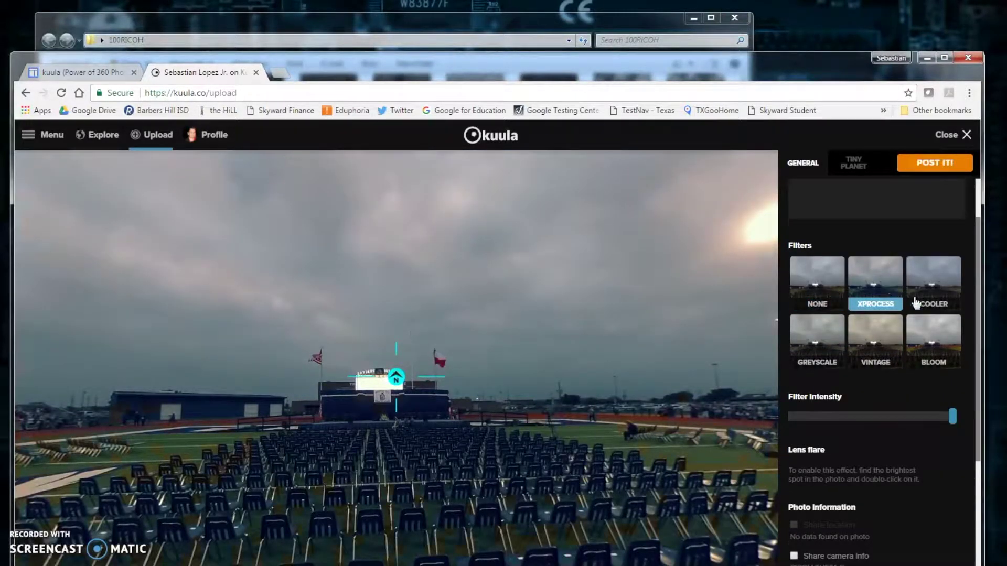
click(942, 287)
click(941, 341)
click(870, 341)
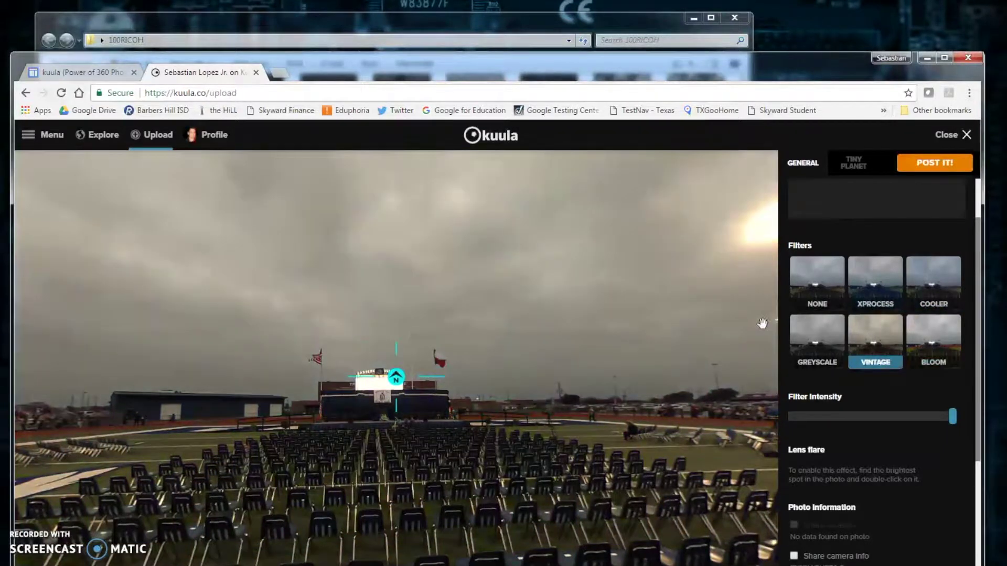
click(830, 347)
click(805, 279)
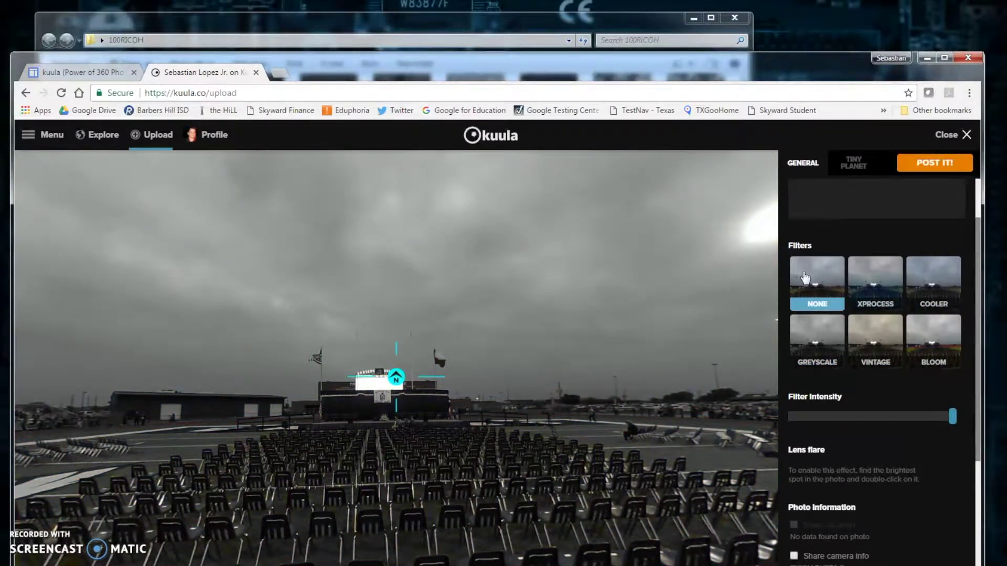
Turn on sharing of the photo's camera info.
scroll(852, 435, down, 2)
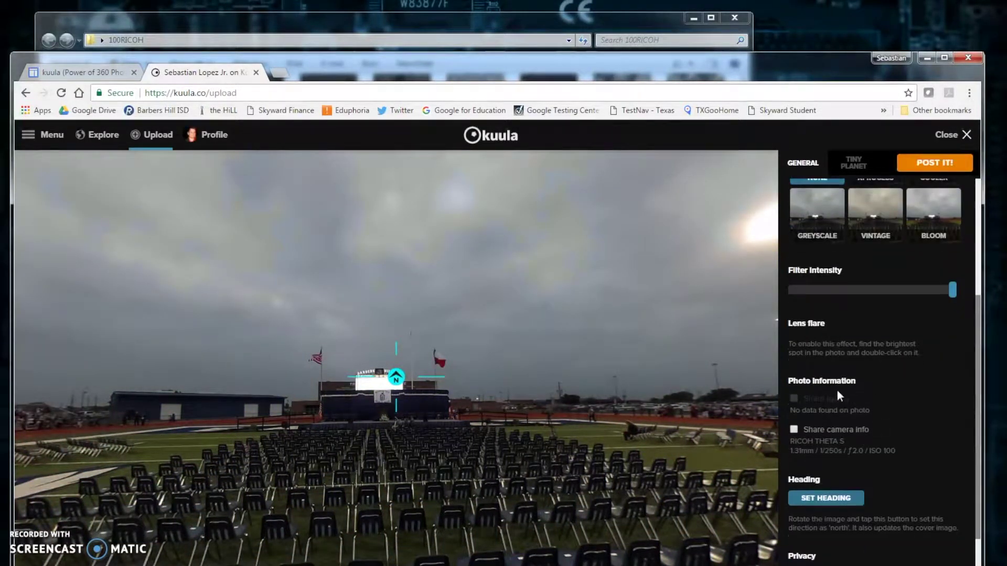
click(794, 429)
scroll(898, 452, down, 1)
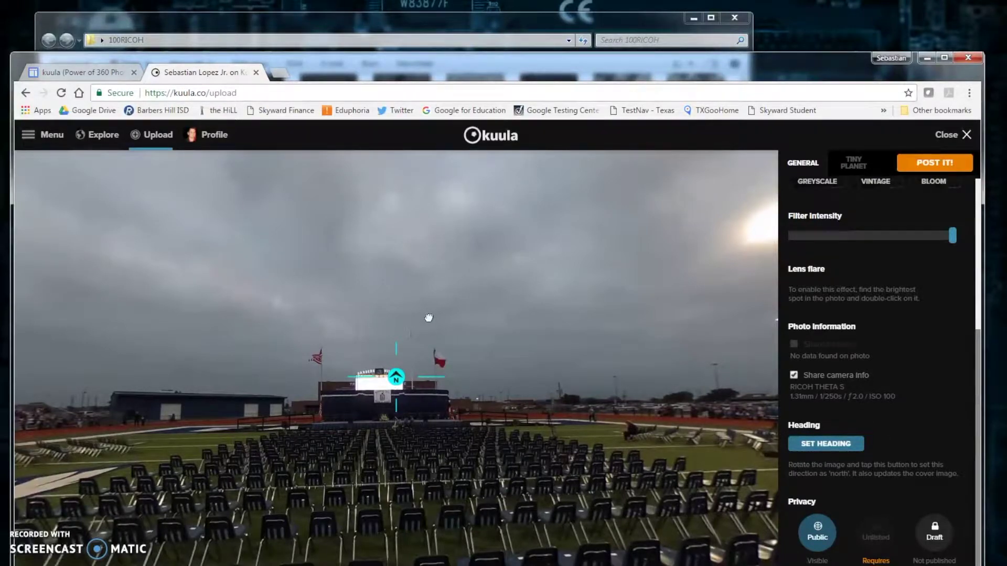
Rotate the panorama until the graduation stage is centred and set that as the north heading.
mouse_move(396, 315)
mouse_down()
mouse_move(506, 282)
mouse_move(638, 265)
mouse_up()
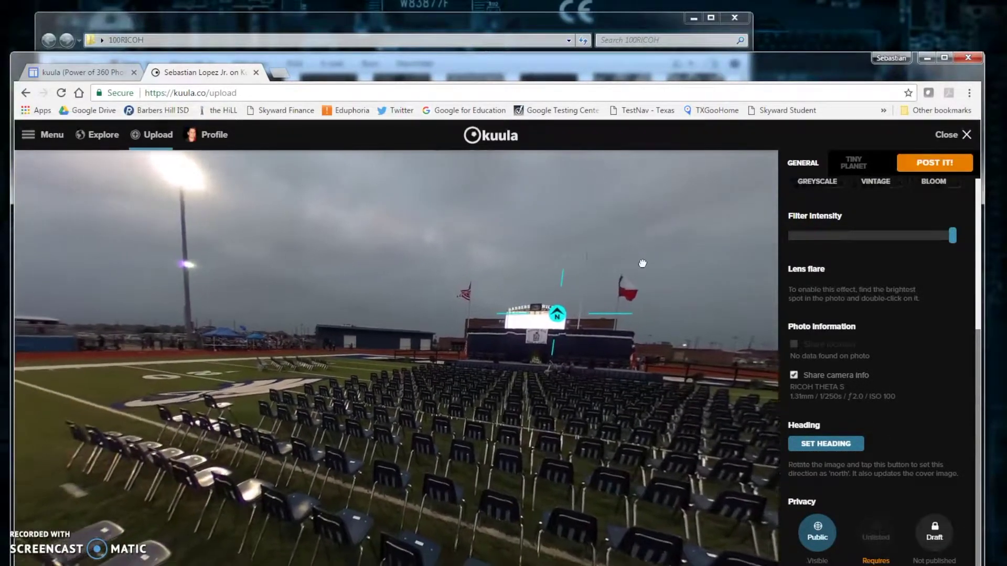
click(839, 453)
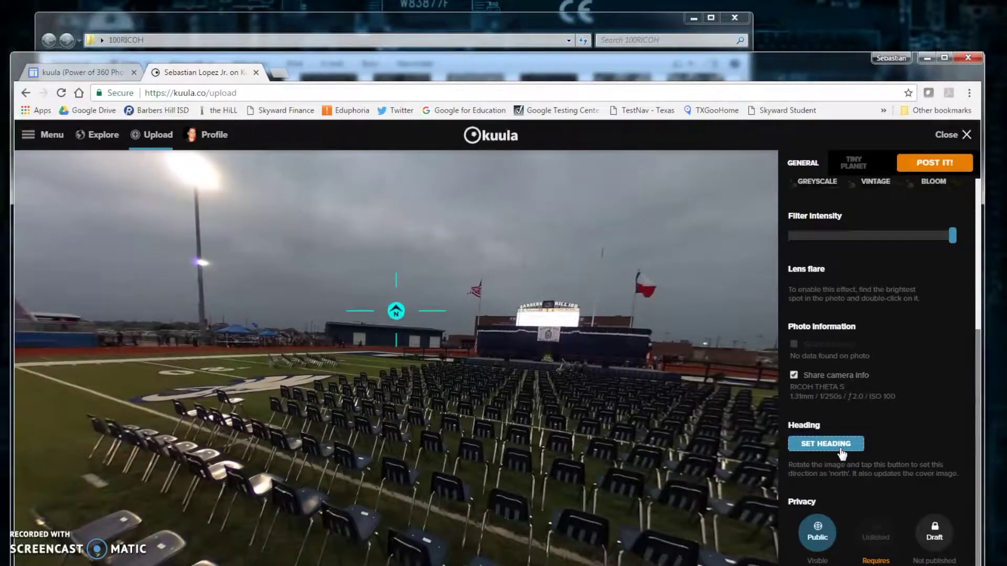
drag(667, 354, 514, 334)
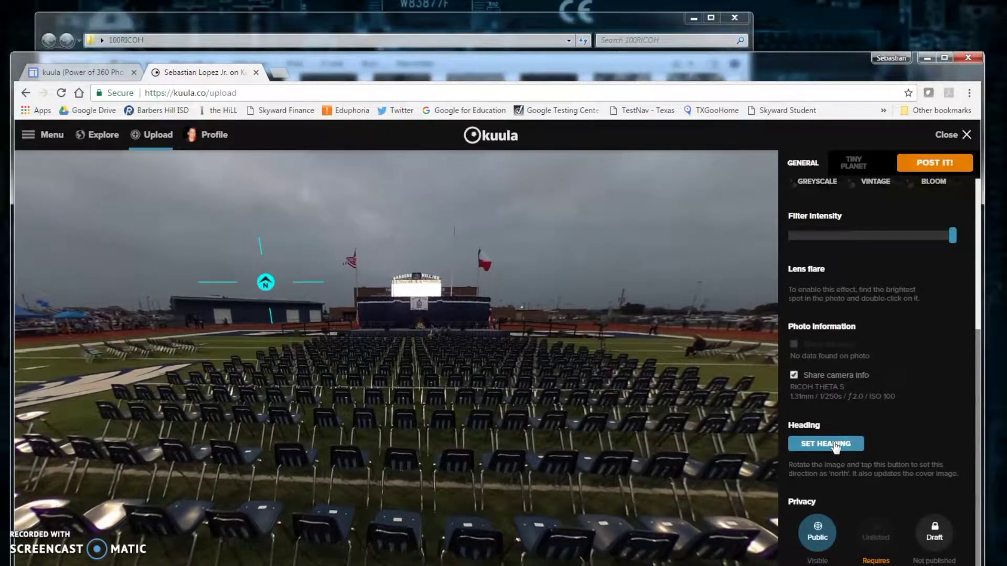
click(835, 444)
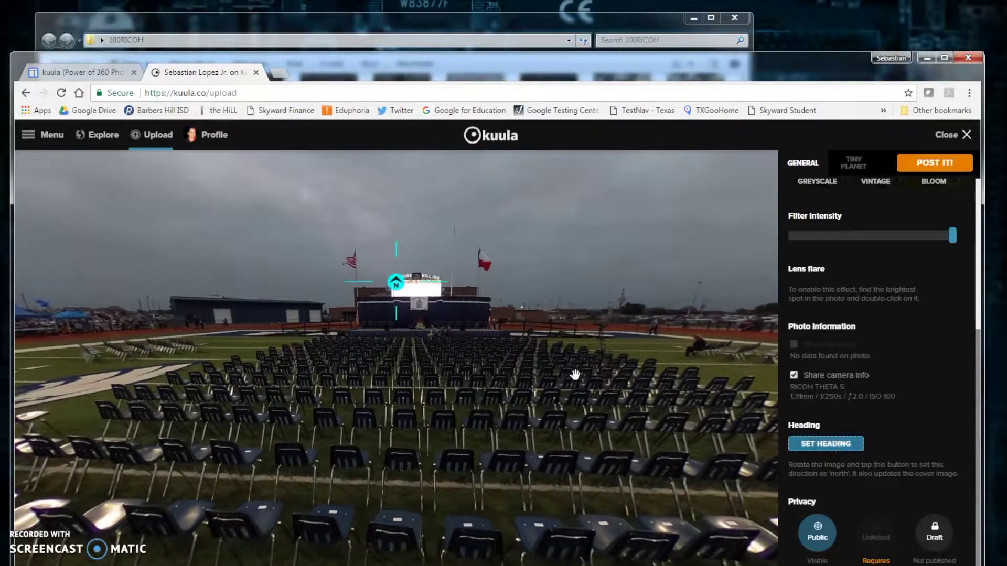
drag(575, 375, 568, 363)
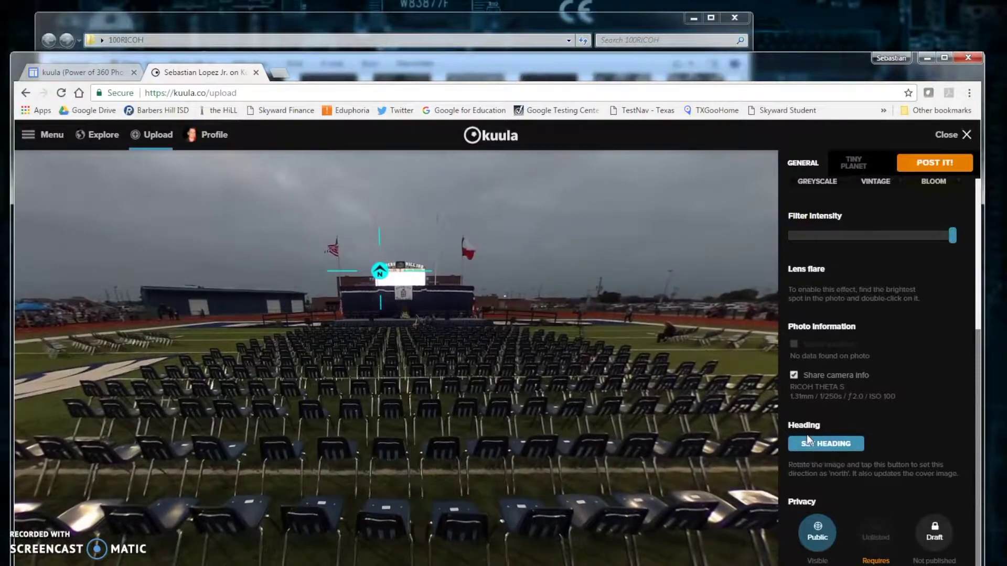
click(821, 449)
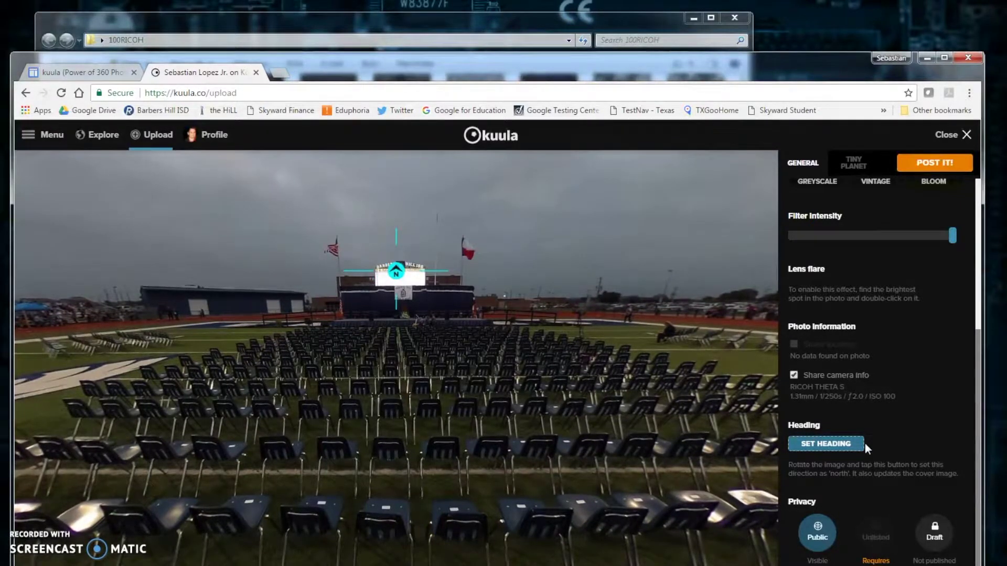
scroll(957, 408, up, 1)
Post the panorama as '2017 BHISD Grad' and return to the Google Sites kuula page.
scroll(957, 402, up, 5)
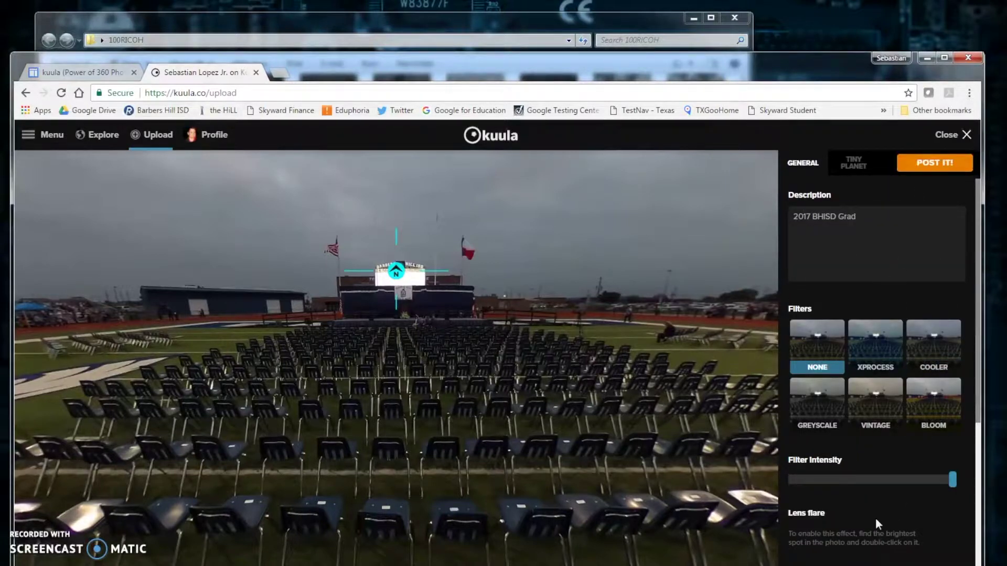
click(946, 167)
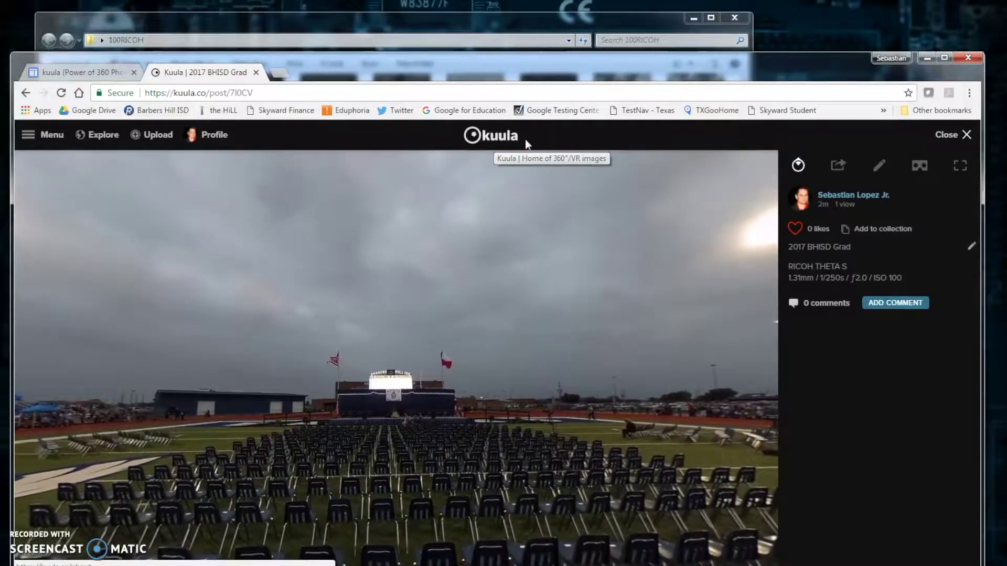
click(93, 73)
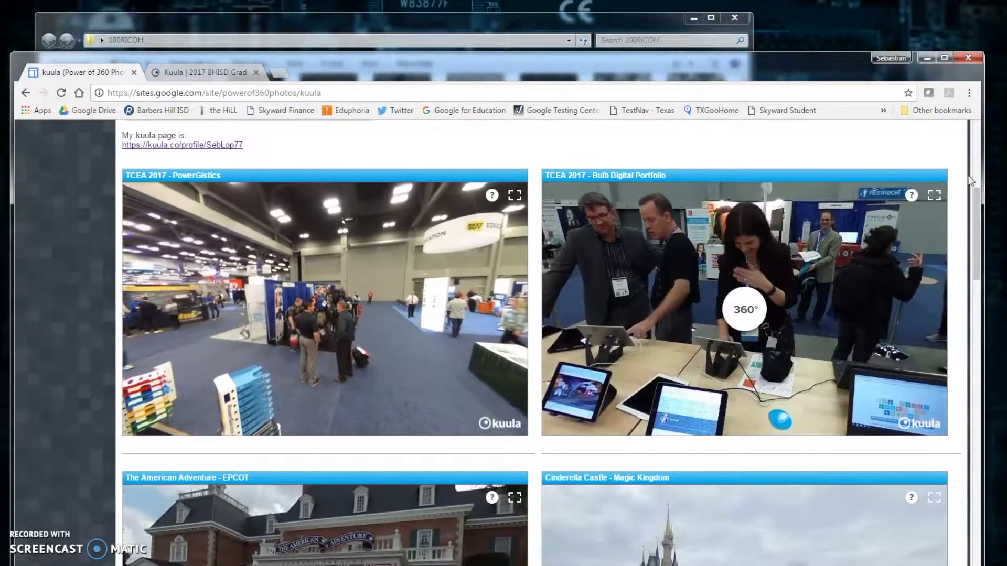
Put the kuula page in edit mode and insert a blank line above the left gadget.
scroll(849, 151, up, 6)
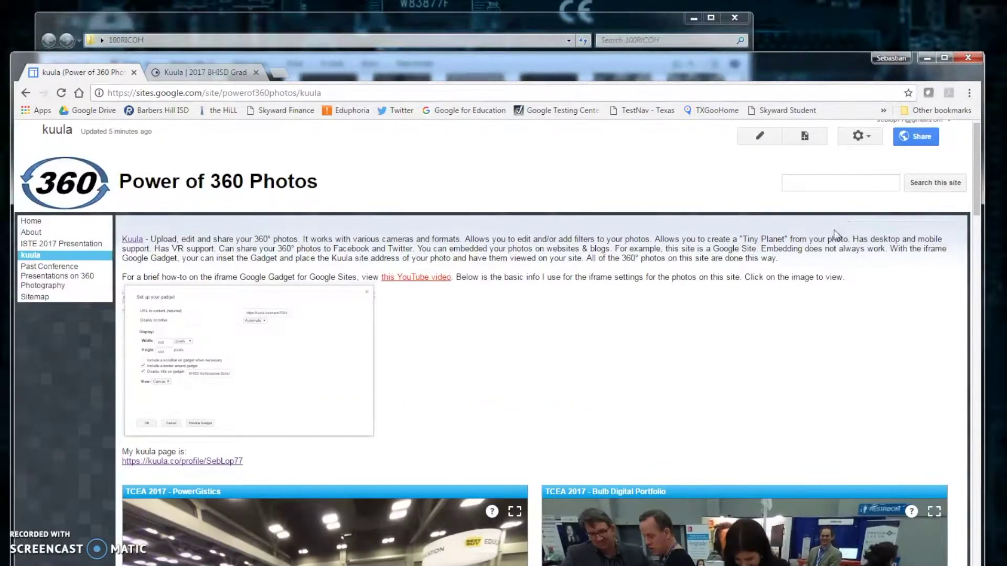
click(767, 159)
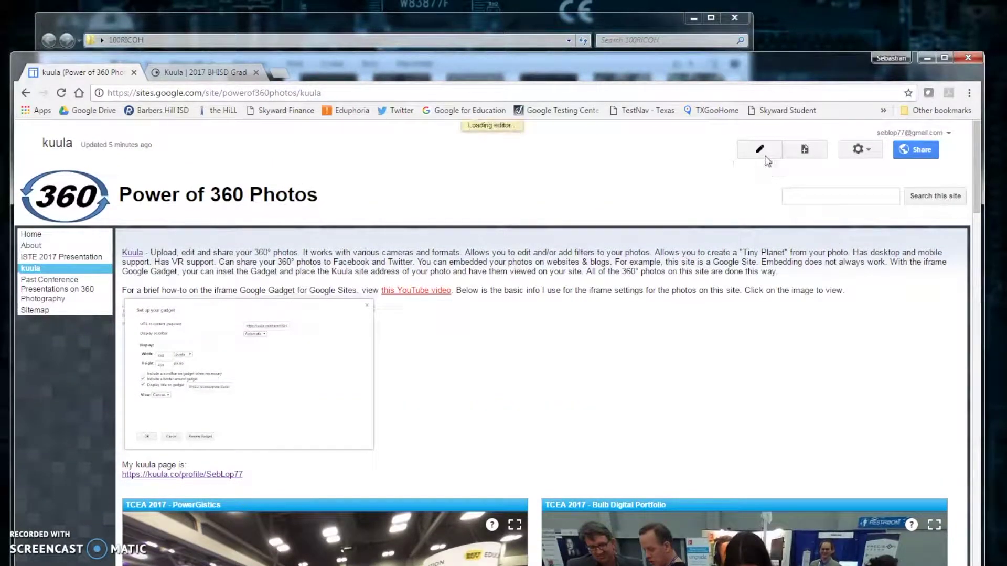
scroll(575, 375, down, 6)
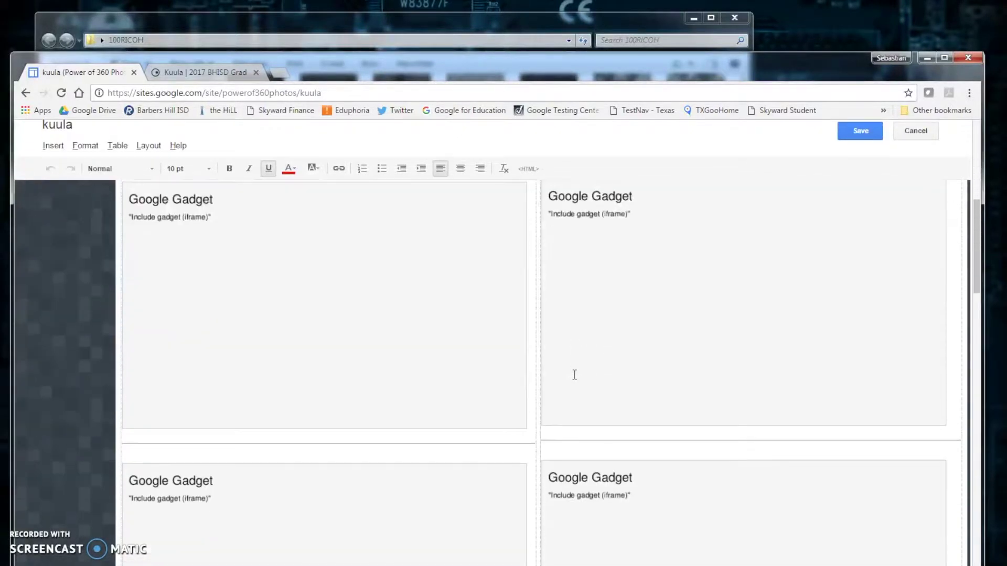
scroll(510, 364, up, 2)
click(215, 303)
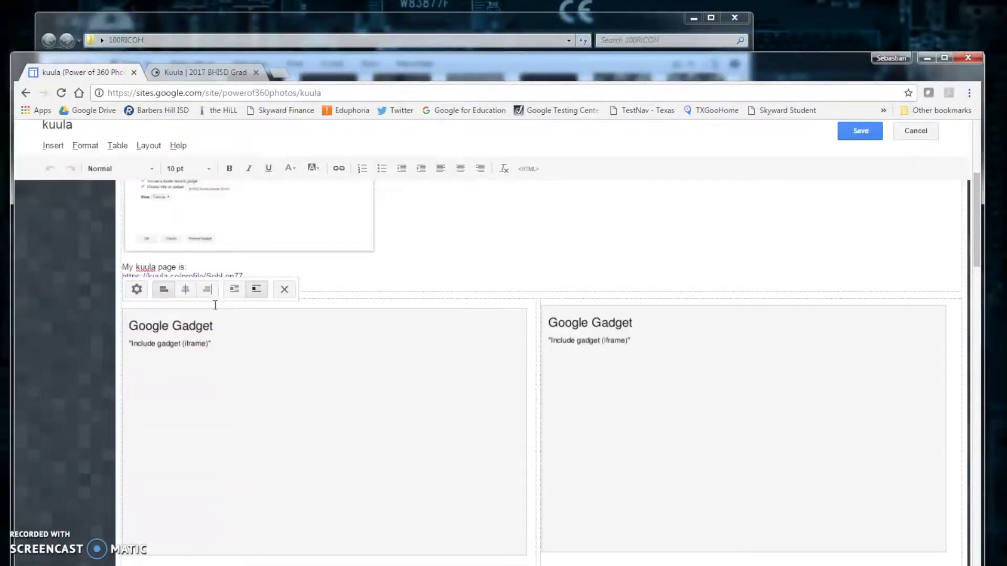
click(533, 422)
key(Return)
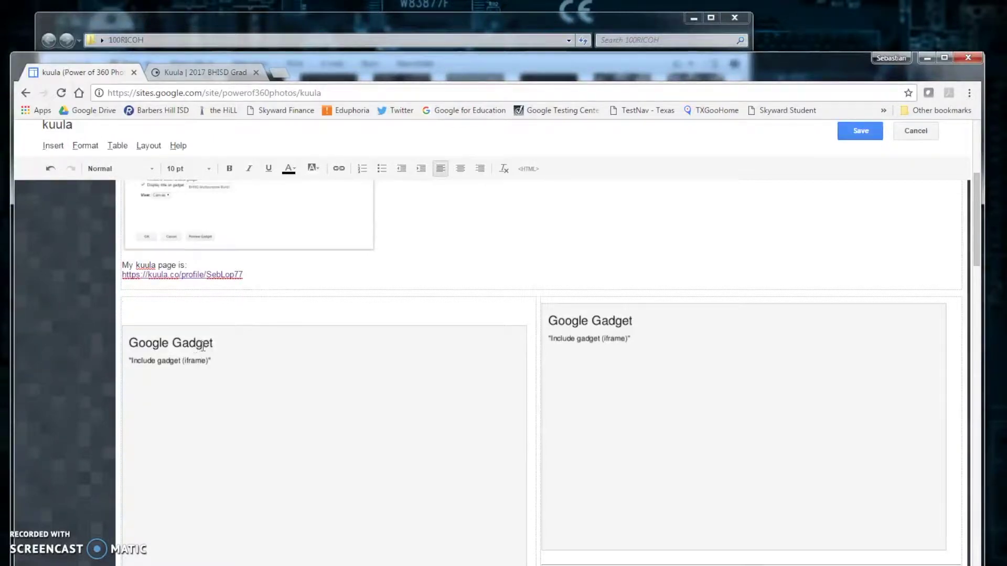
Search the gadget gallery for 'iframe' and open the Include gadget (iframe) details.
click(52, 147)
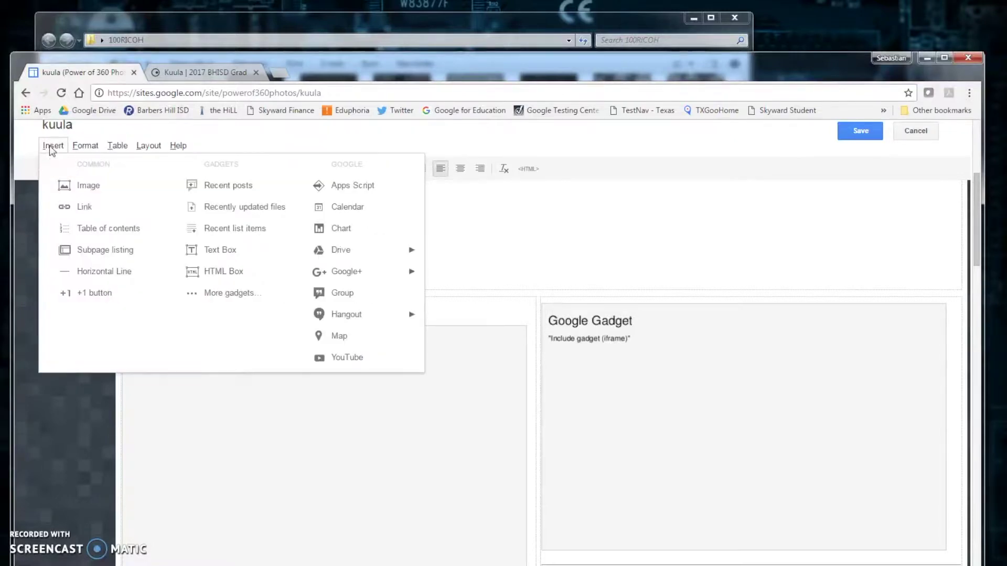
click(237, 297)
click(439, 227)
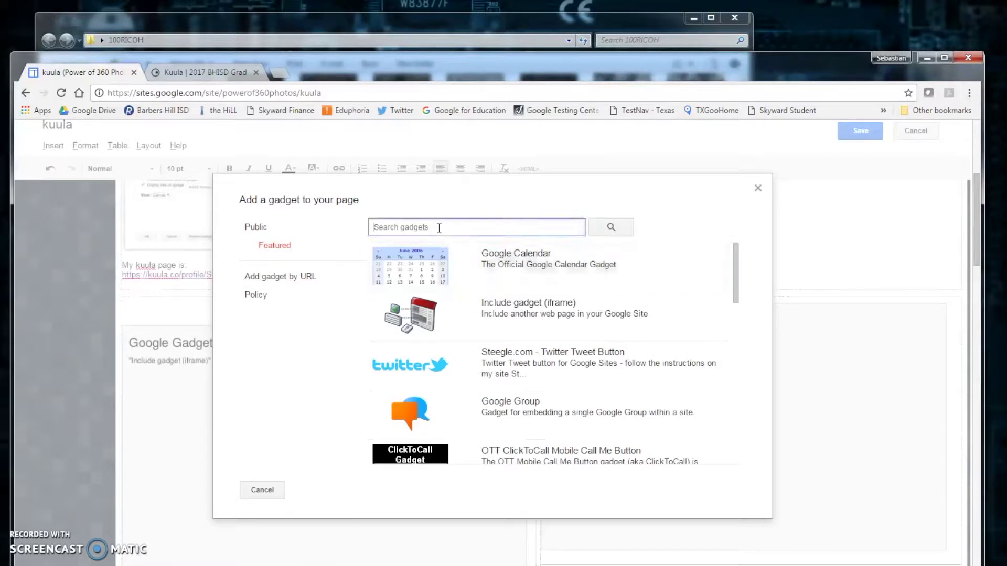
text(iframe)
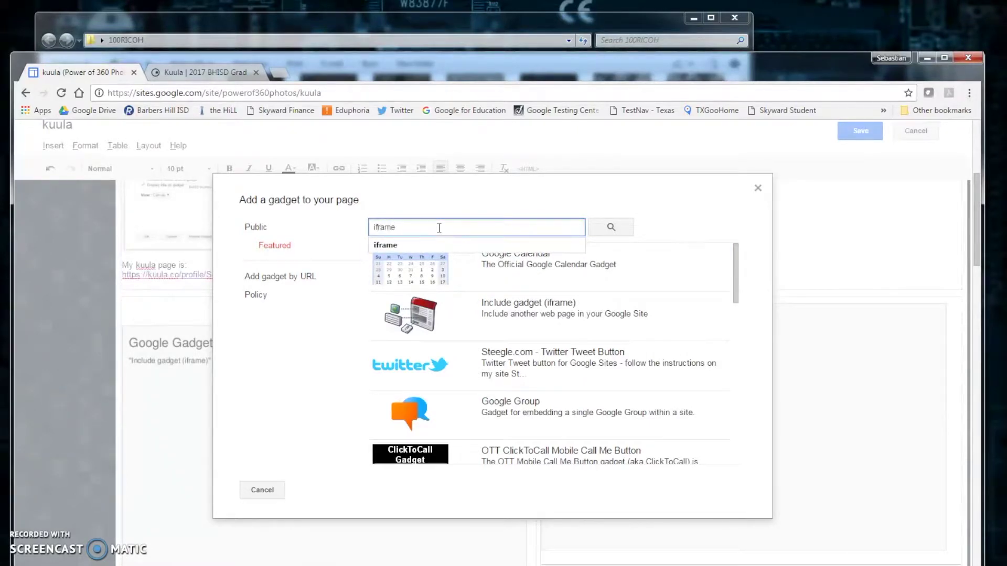
key(Return)
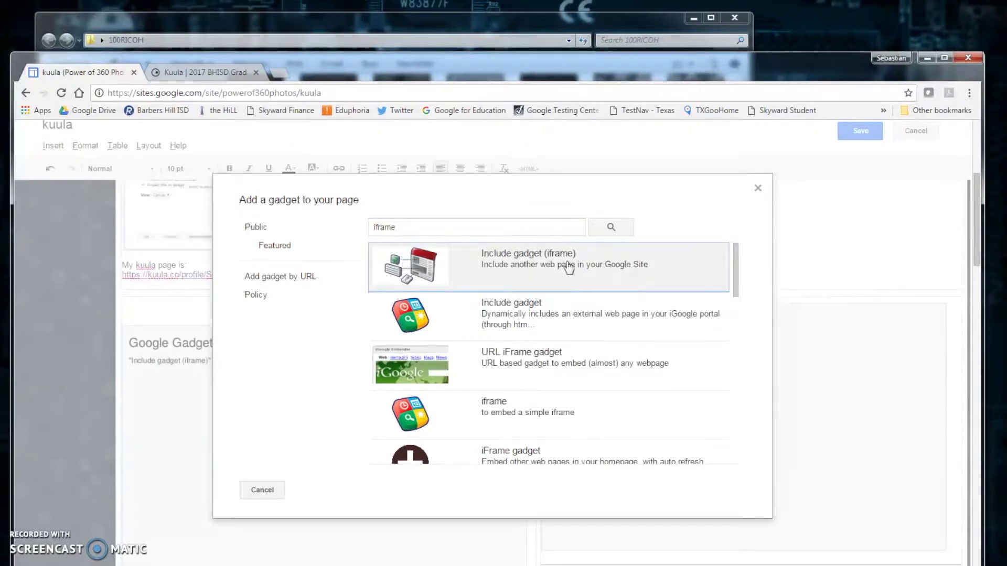
click(568, 268)
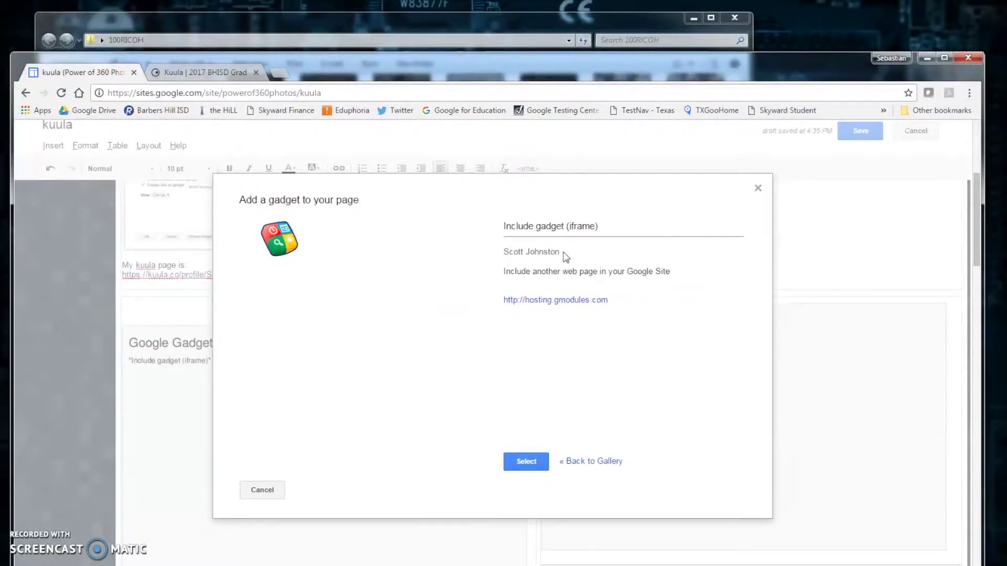
Size the iframe gadget 640×400, title it '2017 BHISD Grad', and choose Canvas view.
click(521, 462)
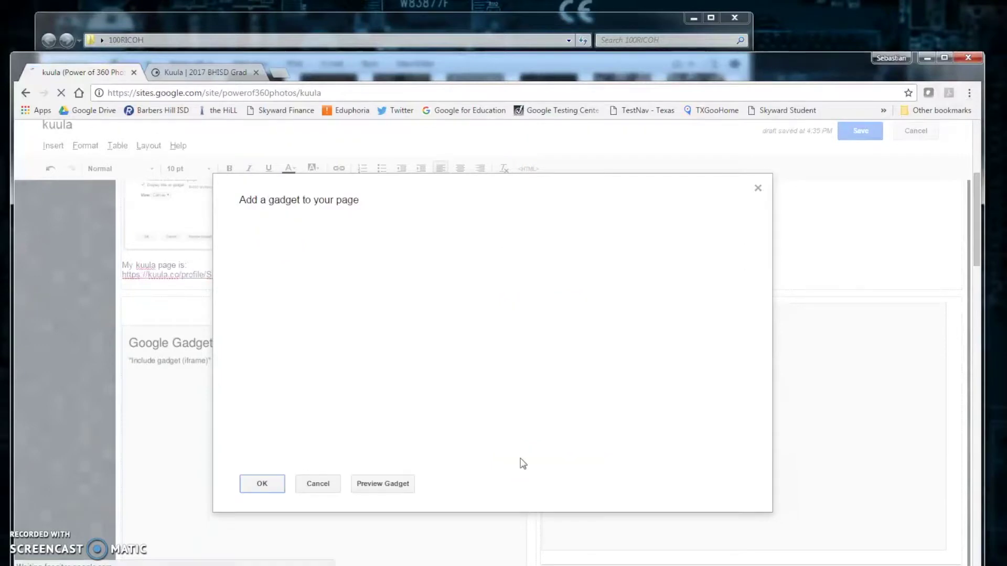
drag(316, 303, 272, 305)
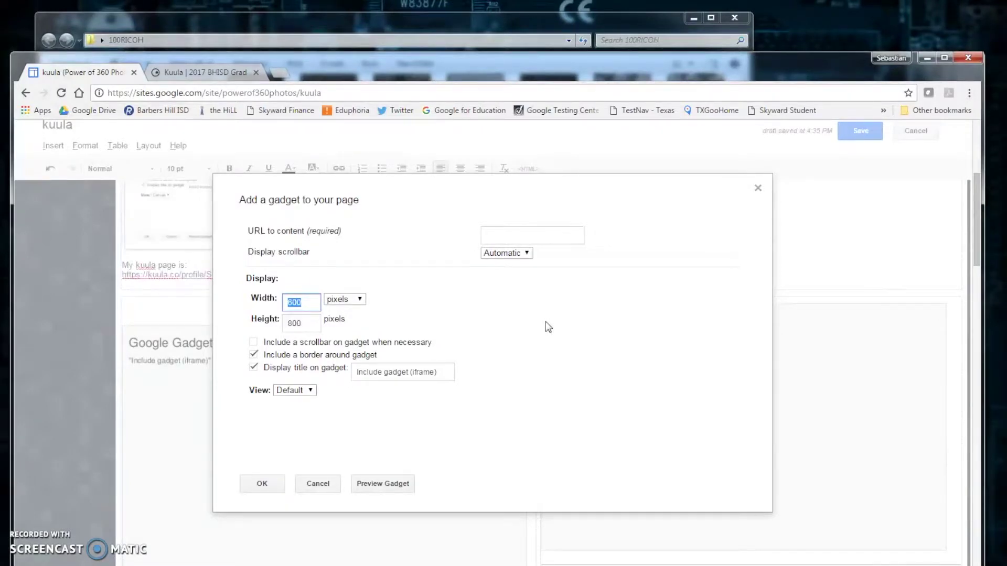
text(64)
key(Tab)
text(40)
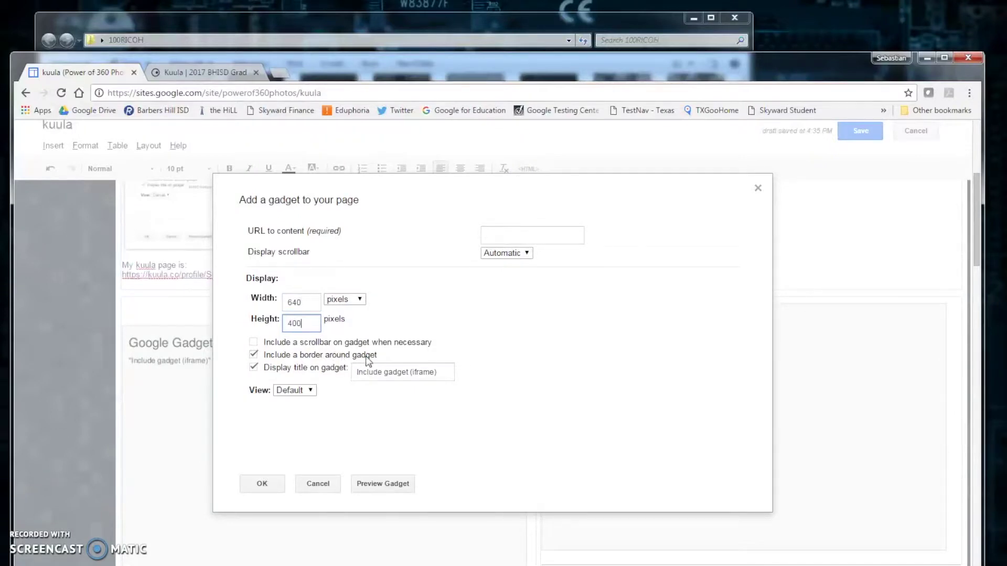
drag(443, 372, 317, 373)
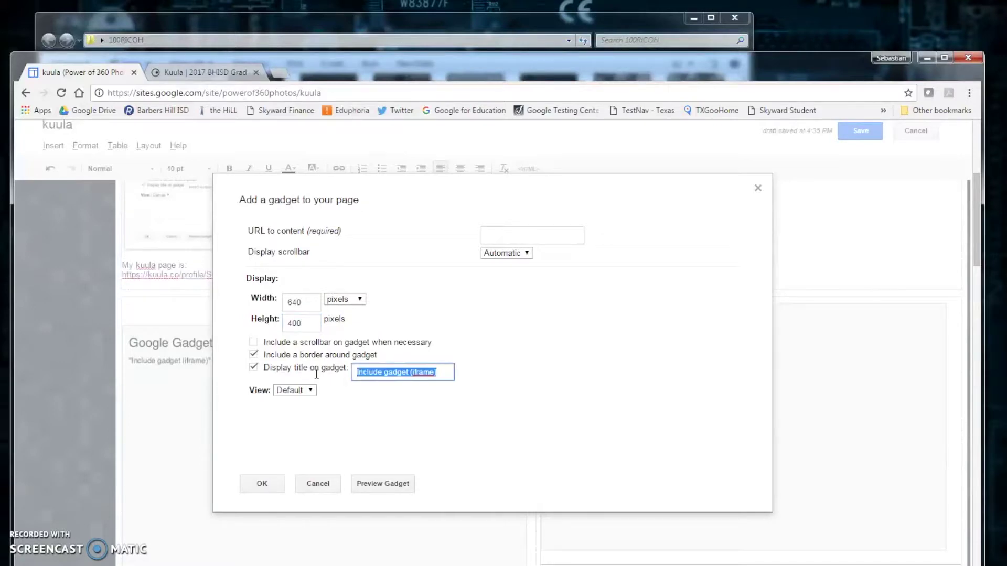
text(2017 BHISD Grad)
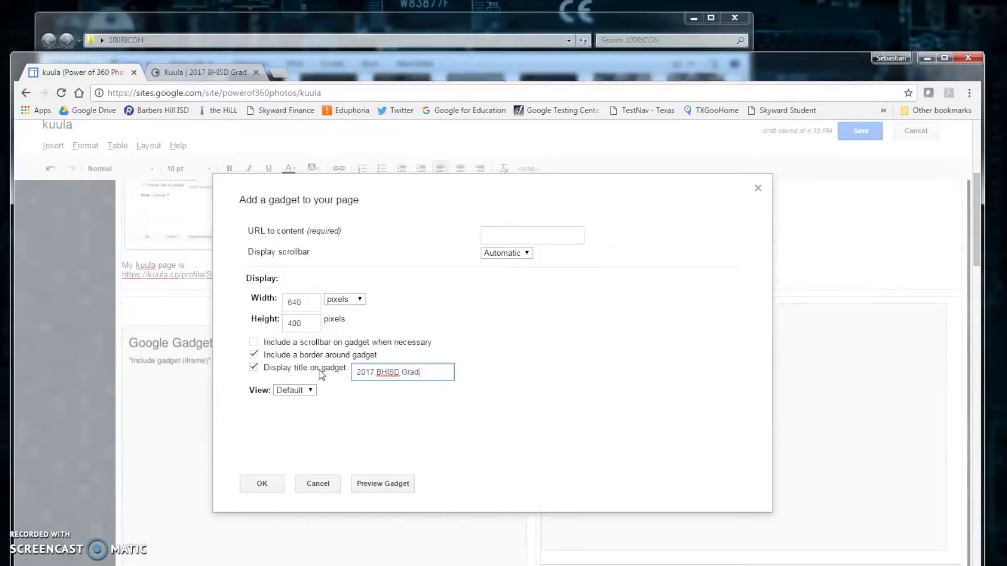
click(308, 390)
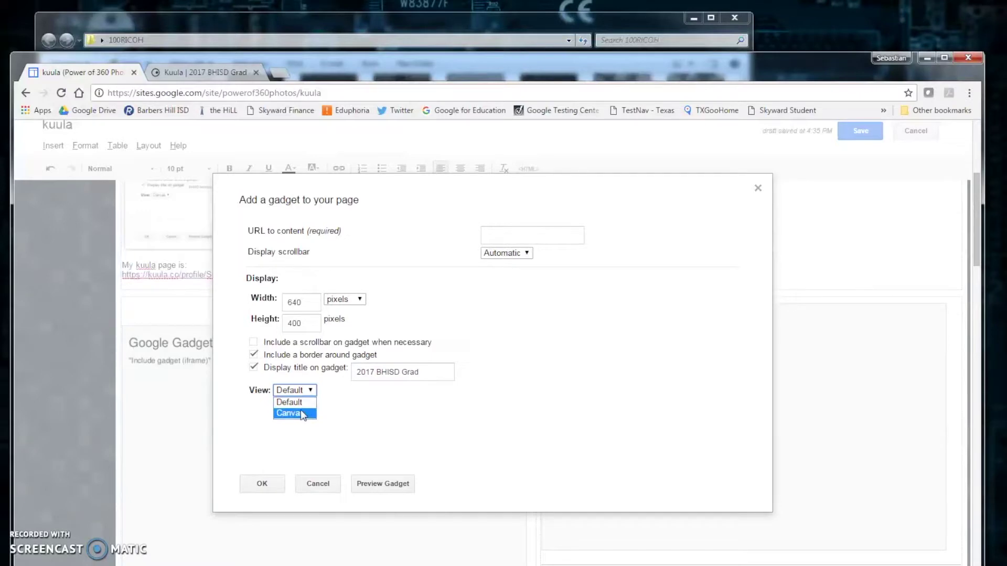
click(302, 414)
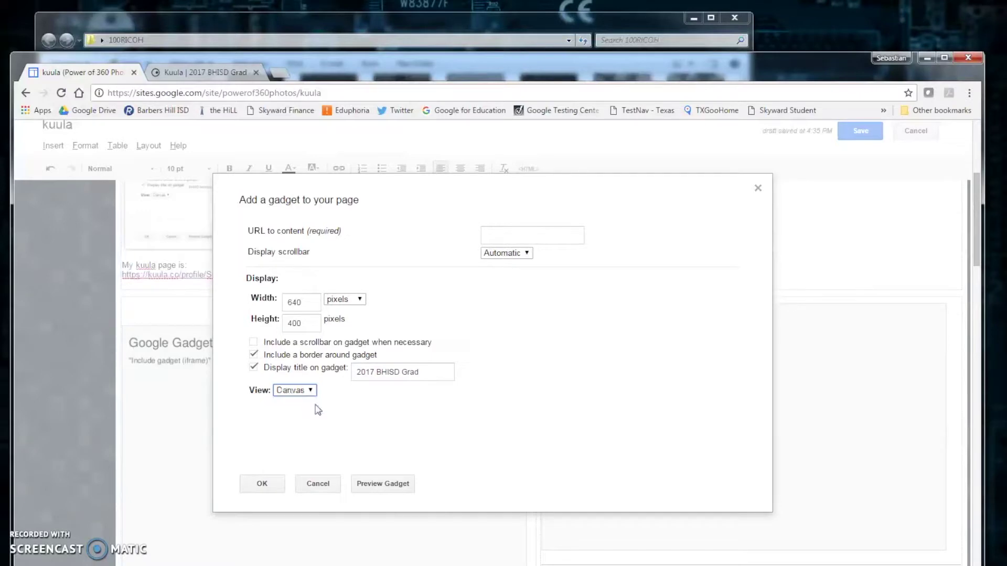
click(535, 233)
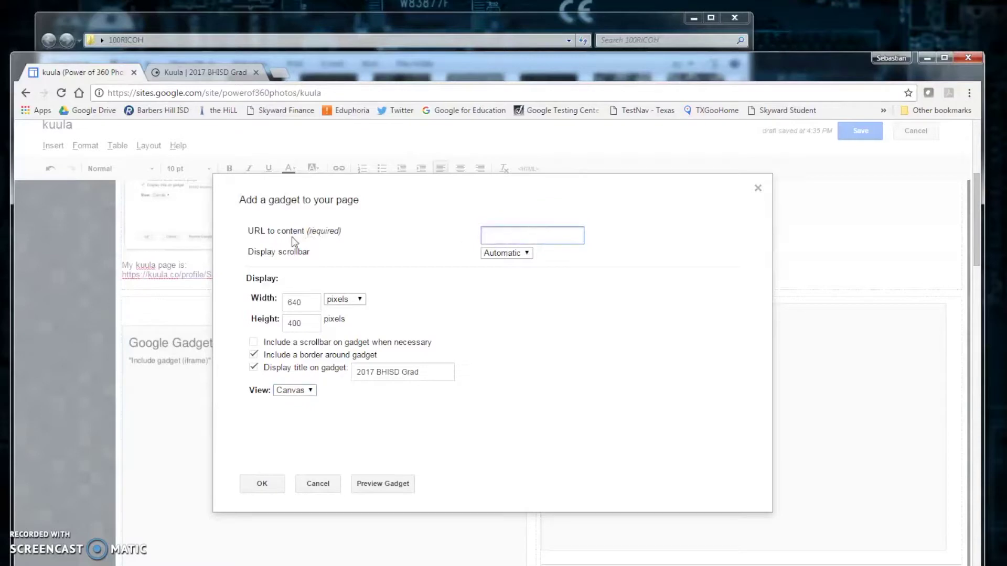
Paste the Kuula post's web address as the gadget URL, insert the gadget, and save the page.
click(203, 71)
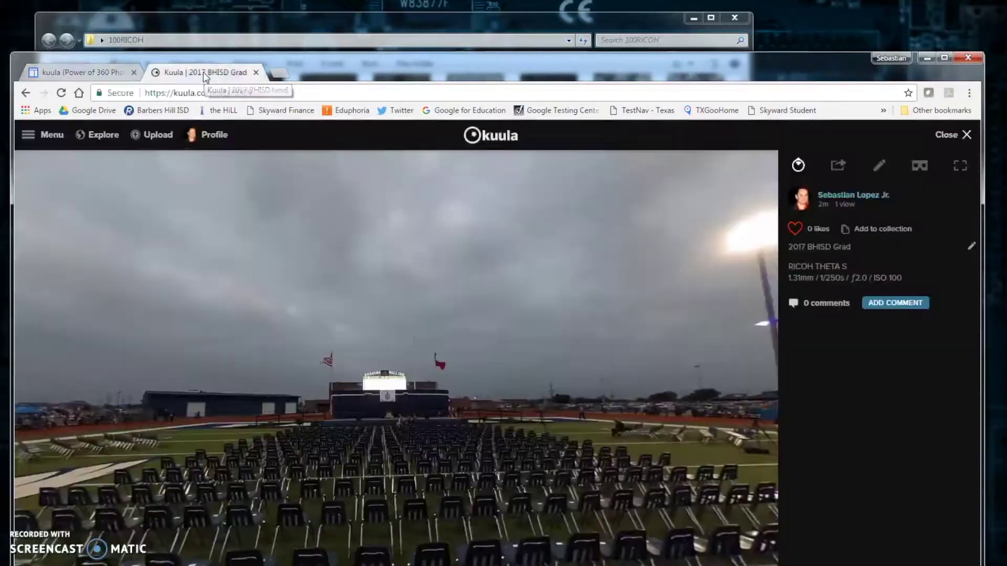
double_click(201, 93)
click(200, 93)
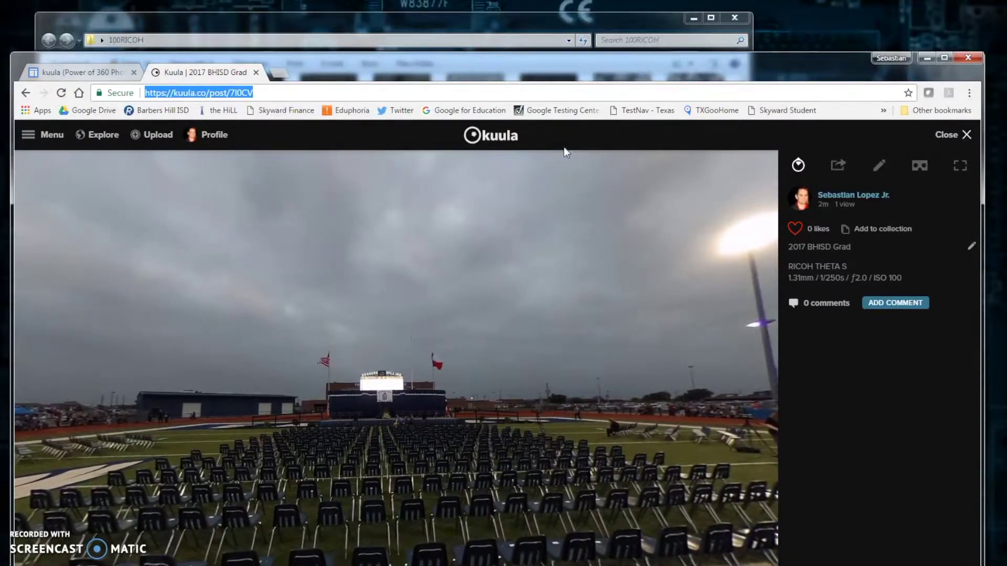
click(79, 74)
text(https://kuula.co/post/7l0CV)
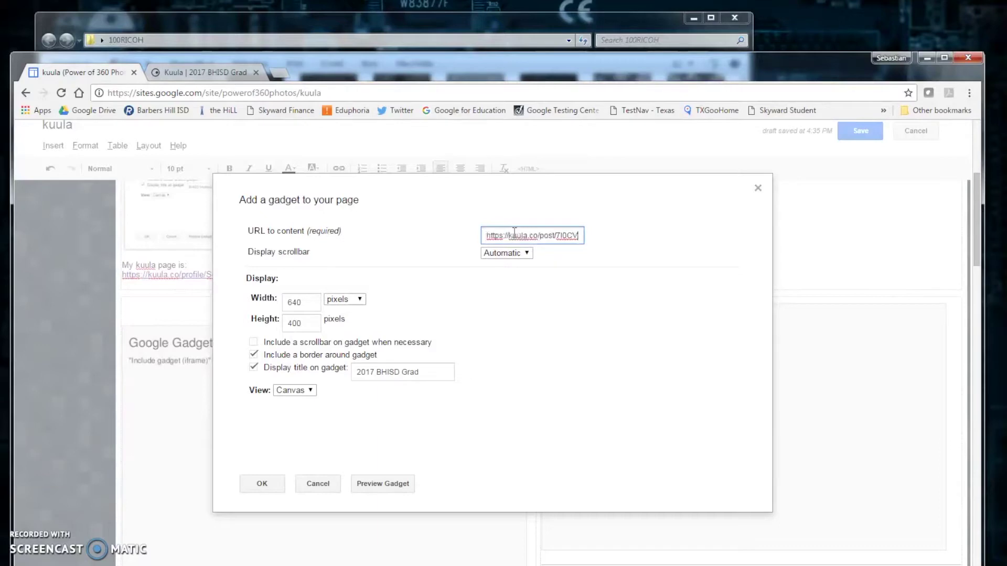
click(262, 484)
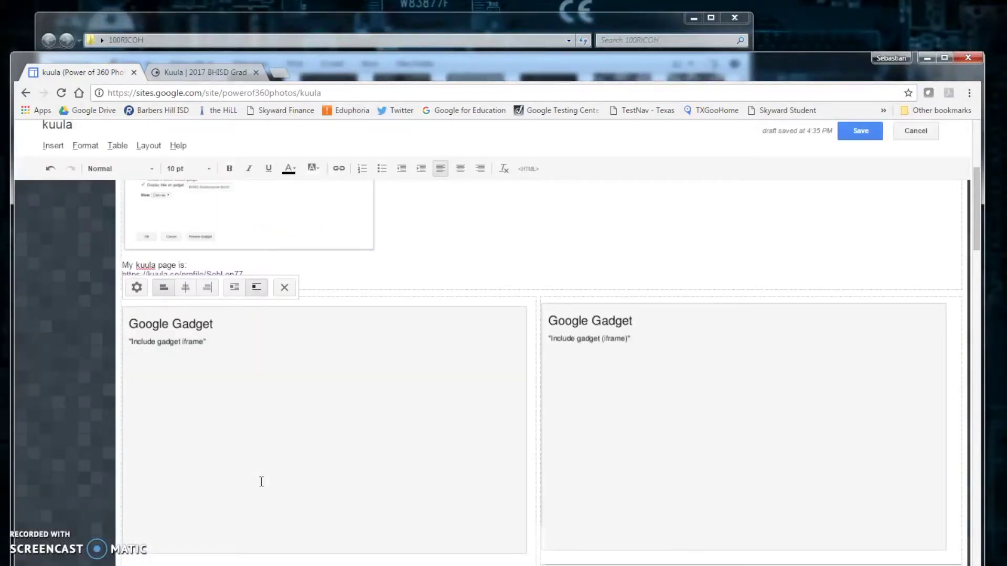
click(855, 134)
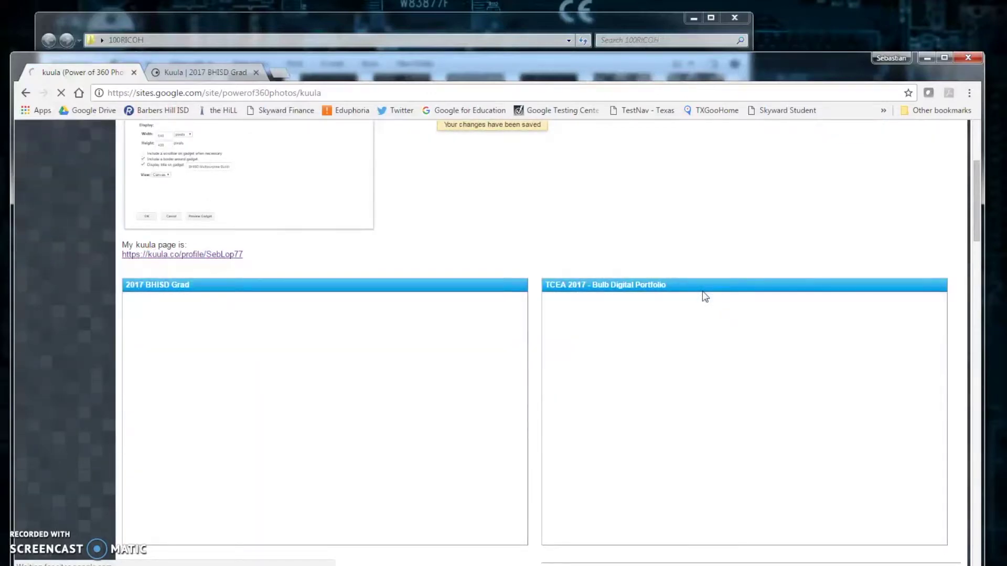
Scroll down to check the '2017 BHISD Grad' gadget playing the graduation panorama.
scroll(691, 215, down, 1)
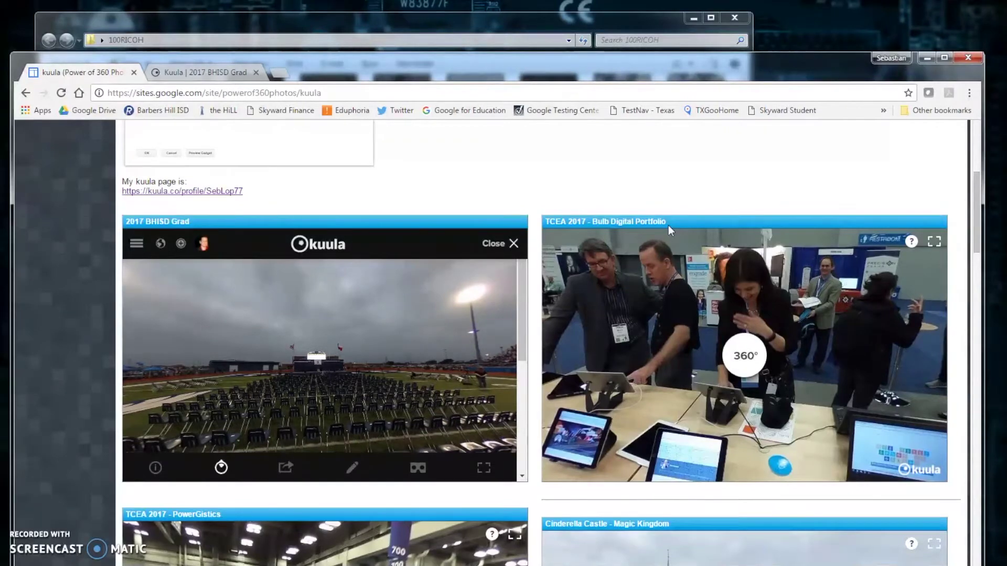
scroll(764, 175, up, 4)
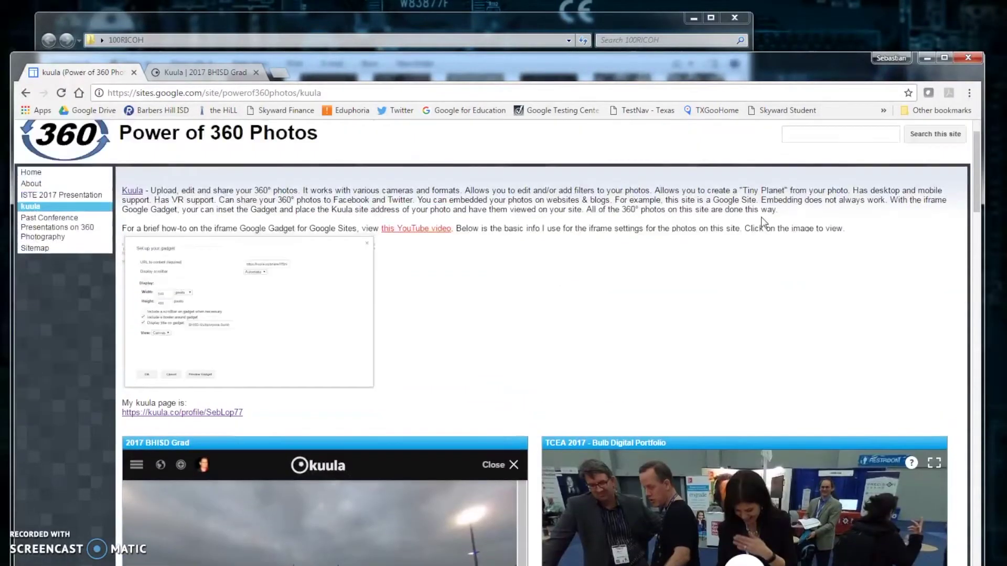
Change 'post' to 'share' in the 2017 BHISD Grad gadget's Kuula URL and save the page.
scroll(763, 223, up, 1)
click(763, 148)
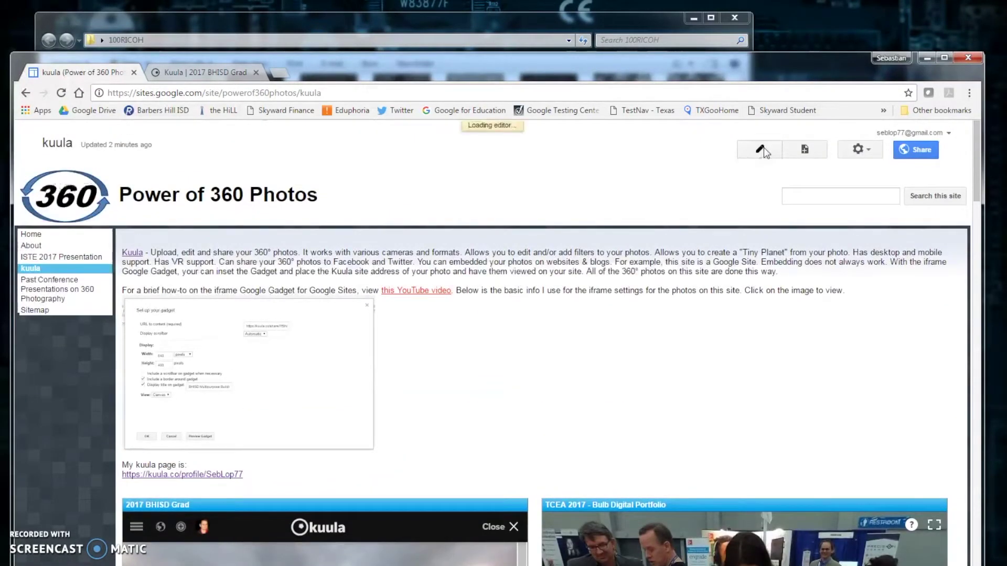
scroll(427, 404, down, 6)
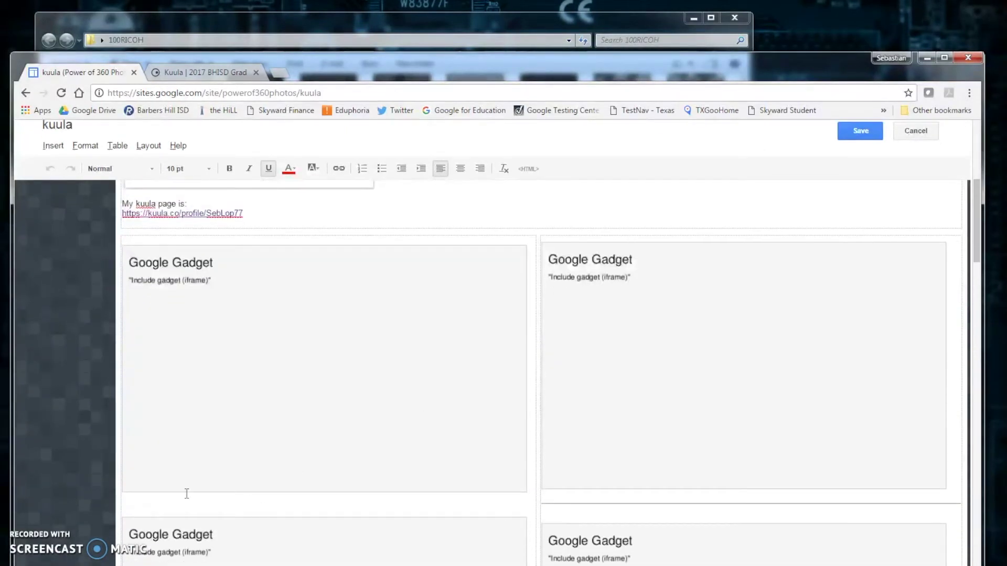
click(186, 493)
click(140, 506)
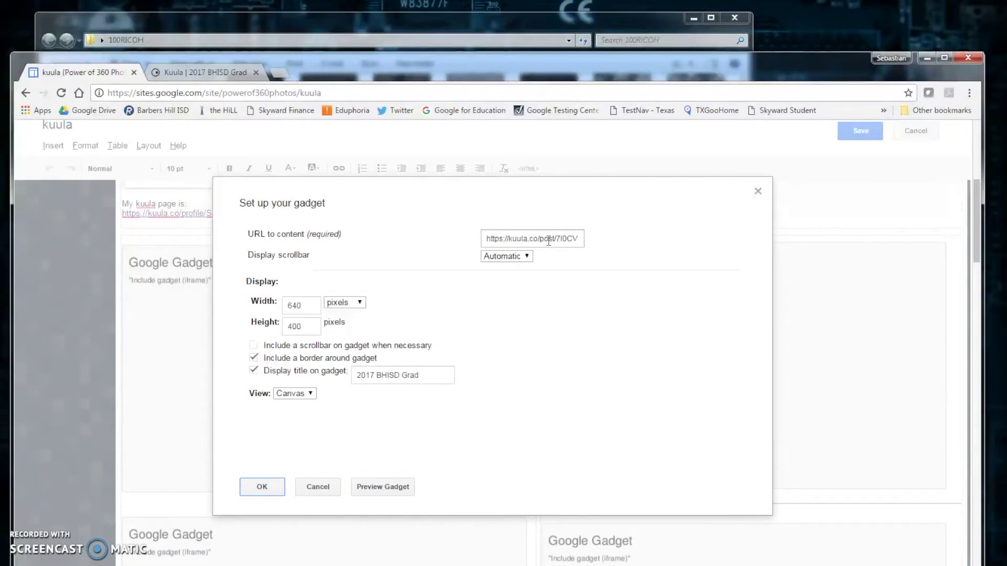
double_click(546, 239)
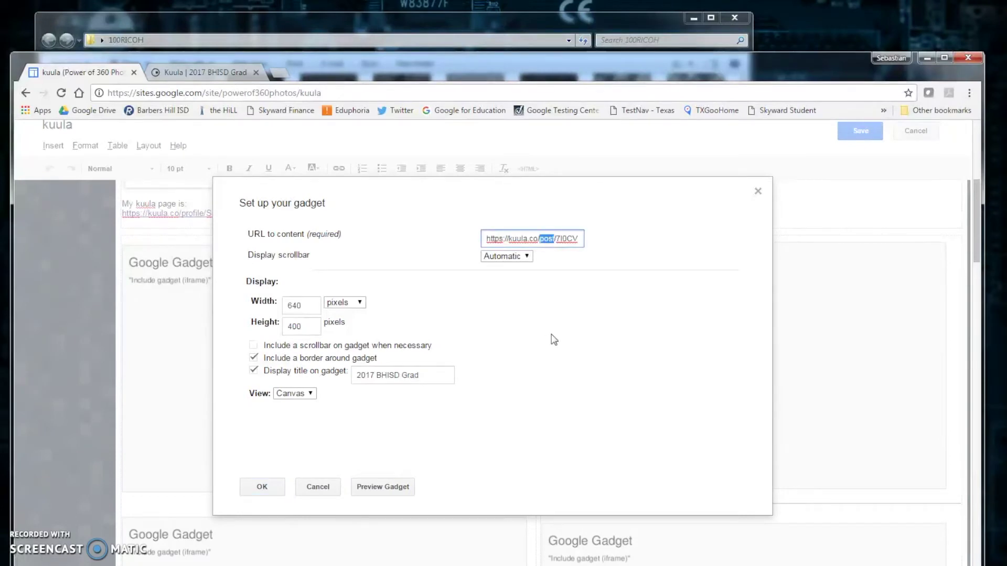
text(share)
click(279, 488)
click(872, 134)
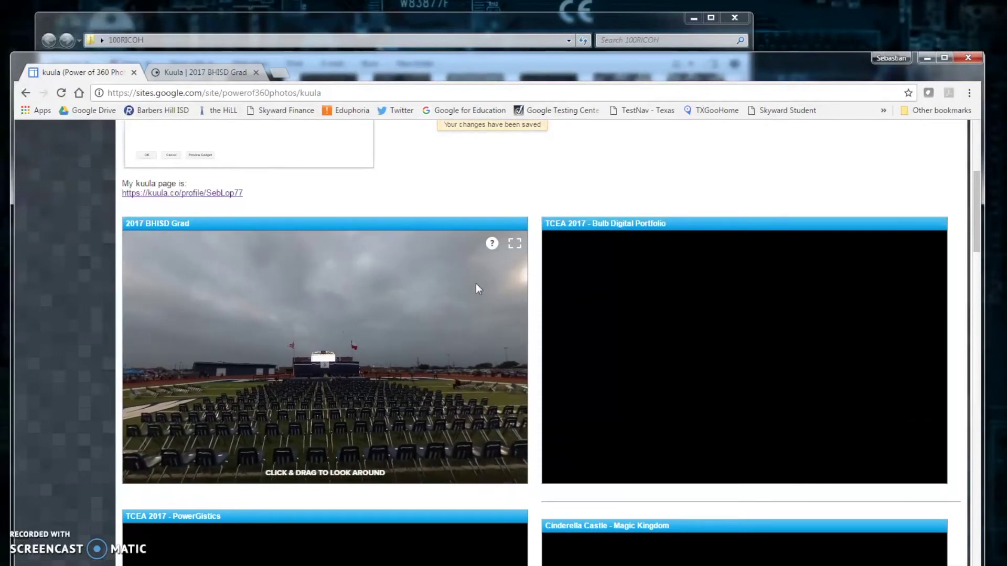
Look around the graduation-field panorama, then load the Bulb Digital Portfolio panorama and turn it toward the banner.
drag(310, 341, 276, 439)
click(816, 370)
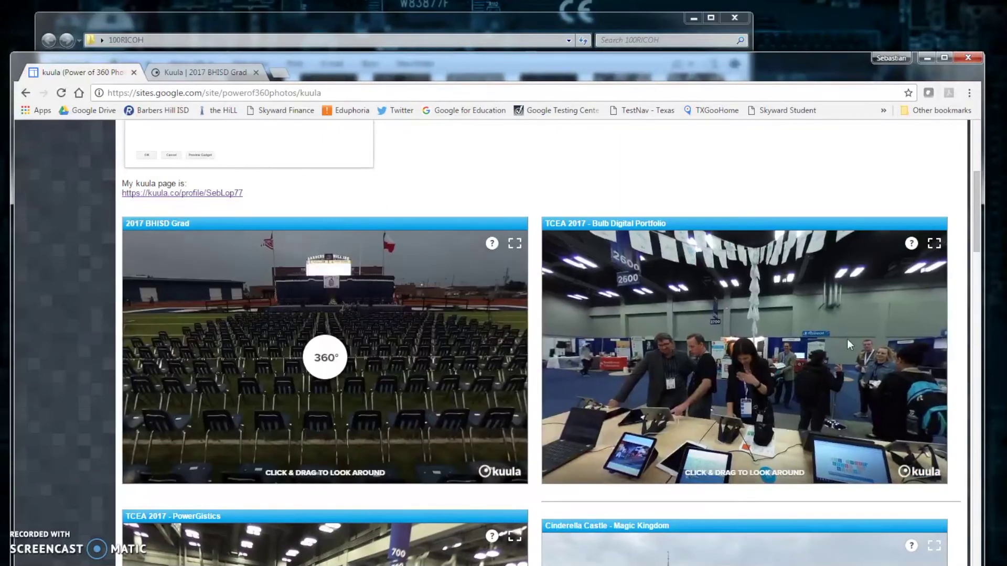
drag(847, 339, 750, 157)
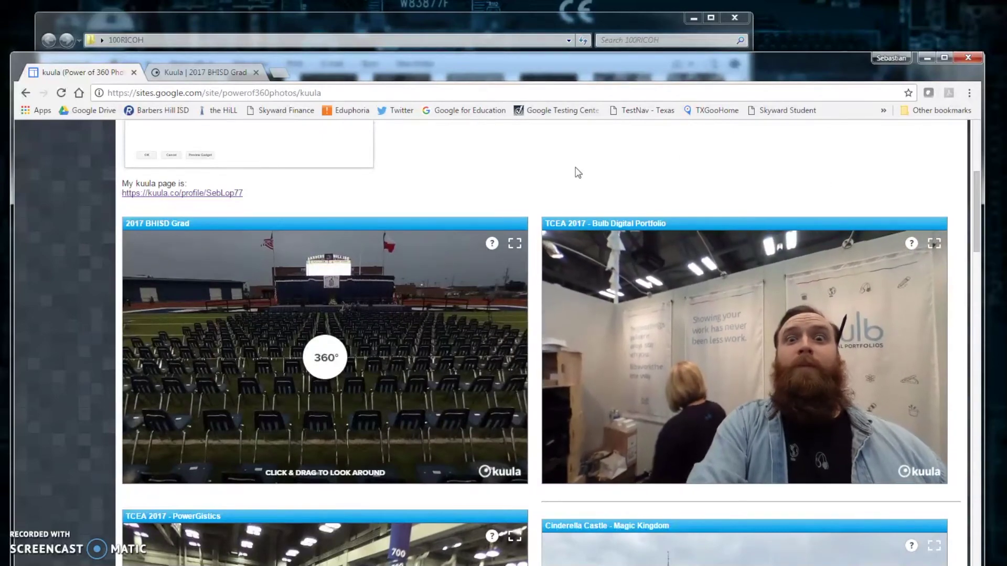